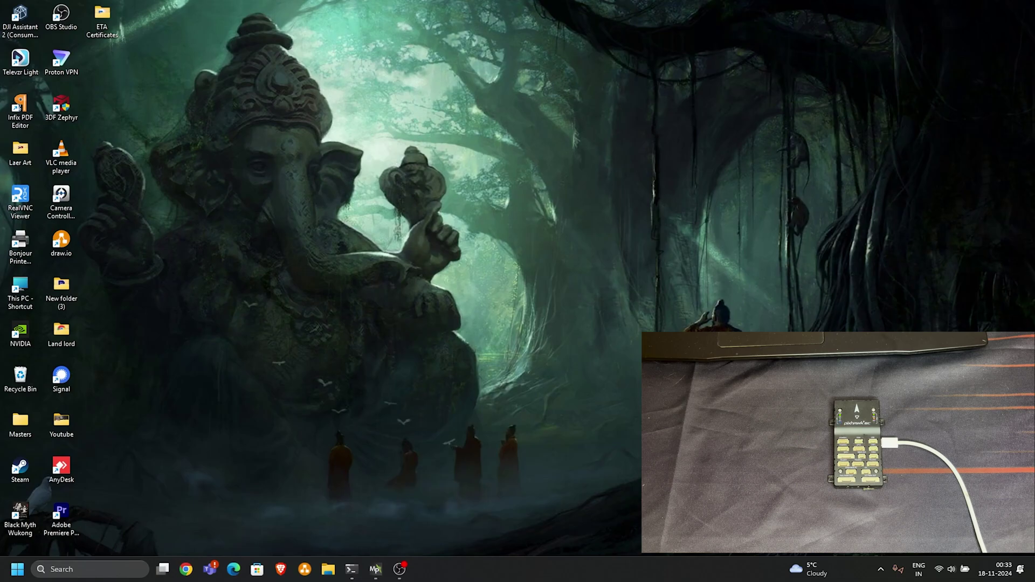
Bring Mission Planner back up and connect to the flight controller on COM8
{"action": "left_click", "coordinate": [375, 570]}
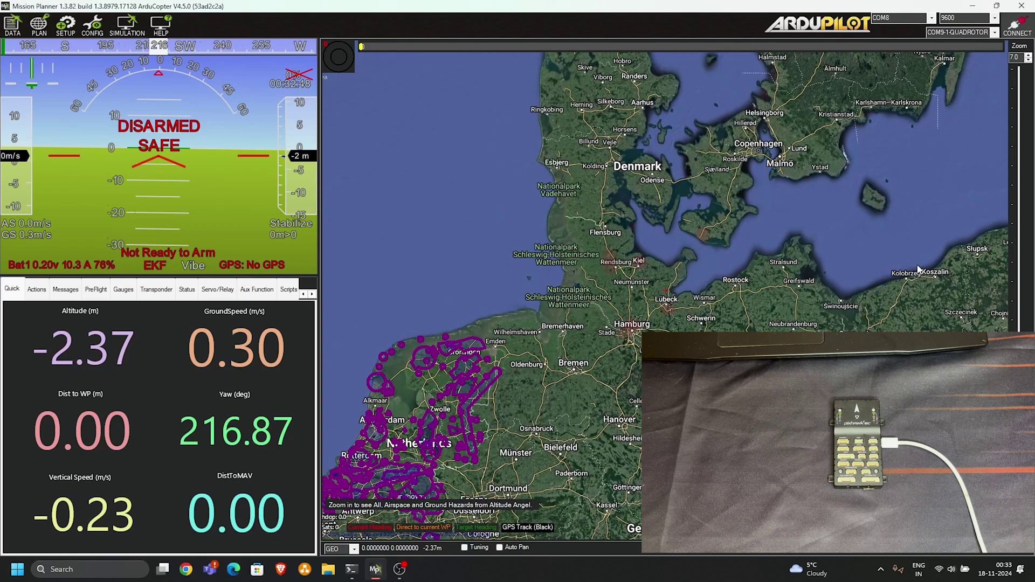
{"action": "left_click", "coordinate": [1019, 27]}
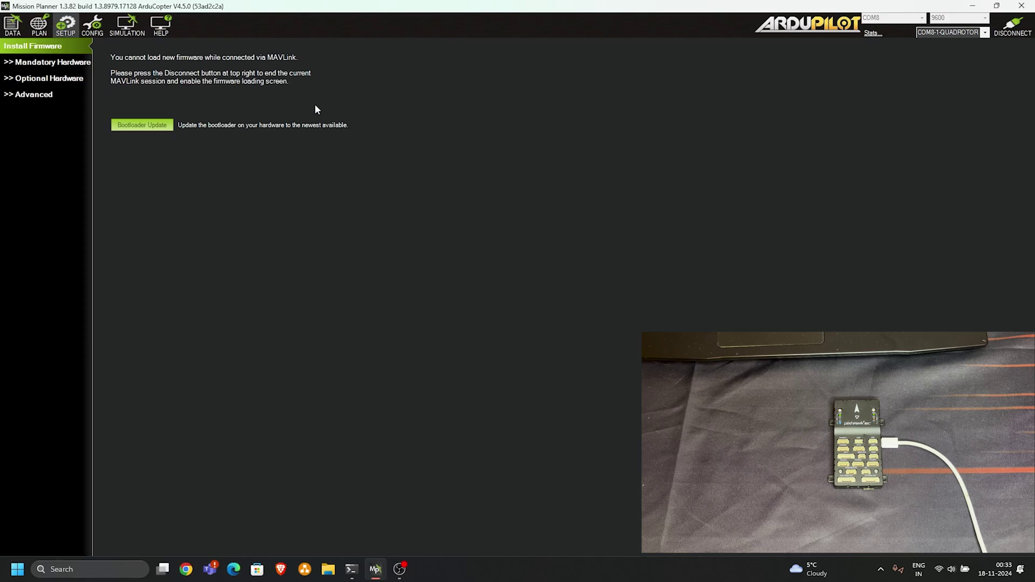
Disconnect, then flash the official Copter V4.5.7 hexacopter firmware onto the board
{"action": "left_click", "coordinate": [1013, 24]}
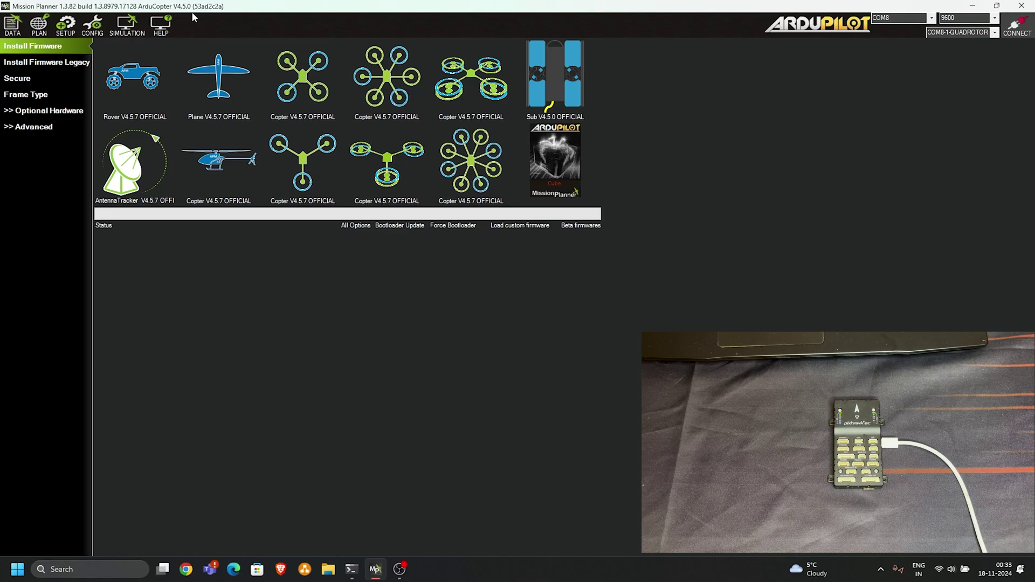
{"action": "left_click", "coordinate": [384, 102]}
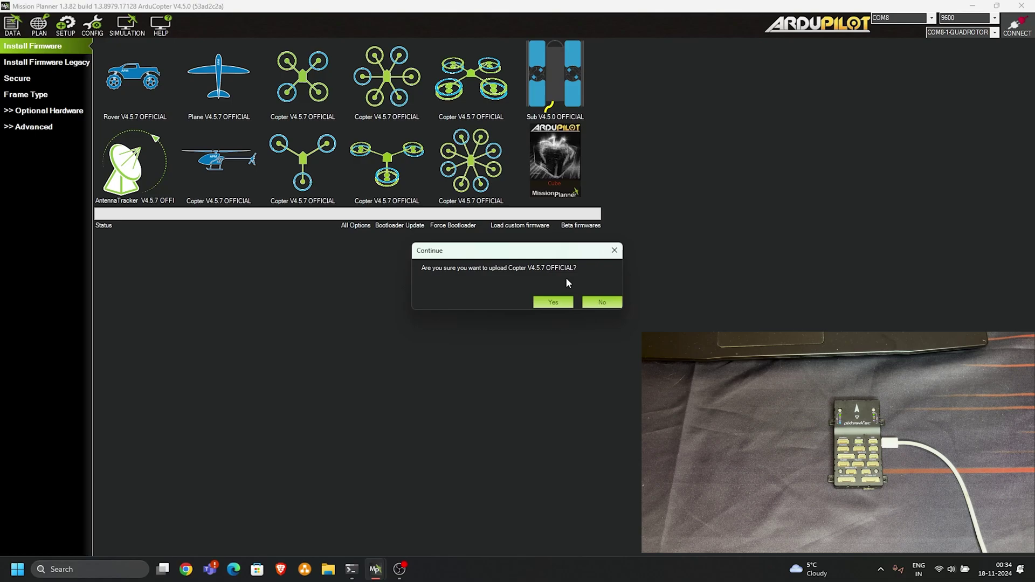
{"action": "left_click", "coordinate": [567, 302]}
{"action": "left_click", "coordinate": [213, 127]}
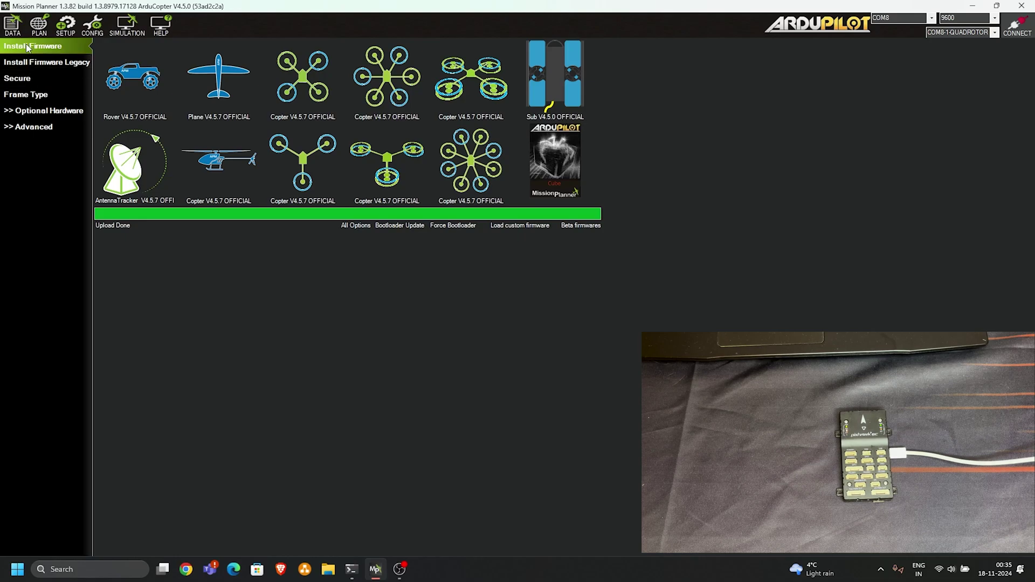
Reconnect from the Flight Data view, where the board reports ArduCopter V4.5.7
{"action": "left_click", "coordinate": [14, 32]}
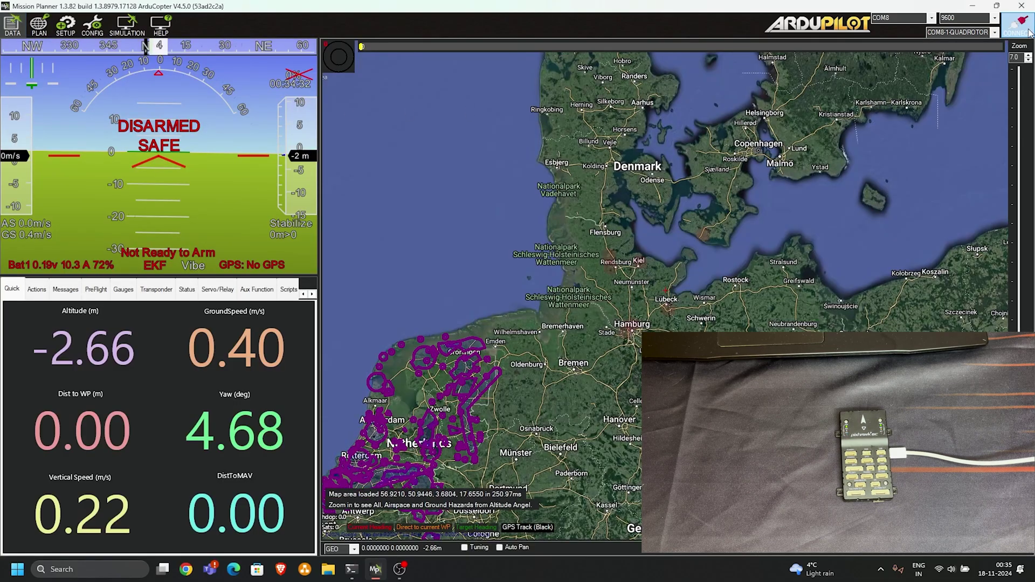
{"action": "left_click", "coordinate": [1018, 31]}
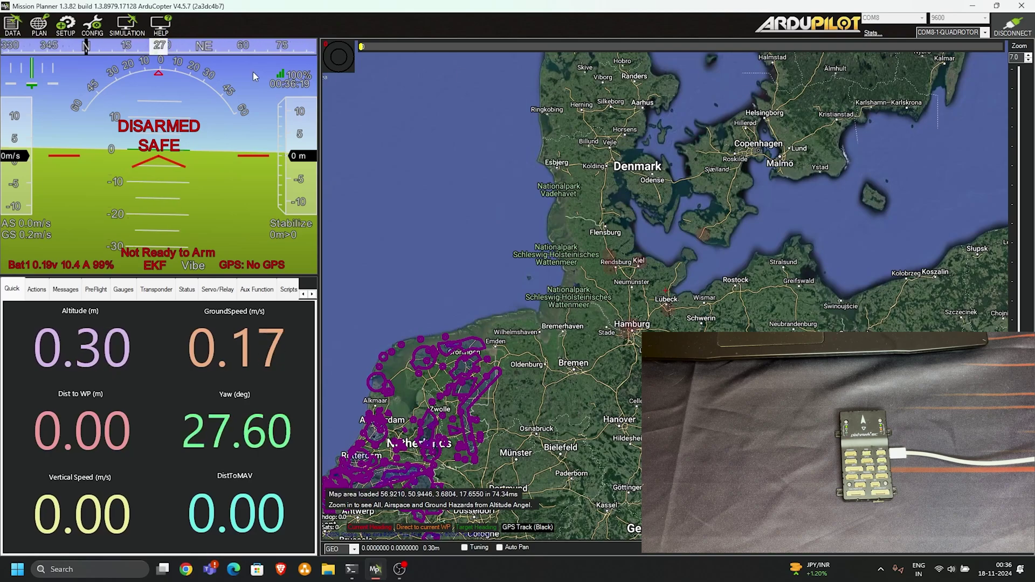
Disconnect in Setup and switch to the Install Firmware Legacy page
{"action": "left_click", "coordinate": [65, 35]}
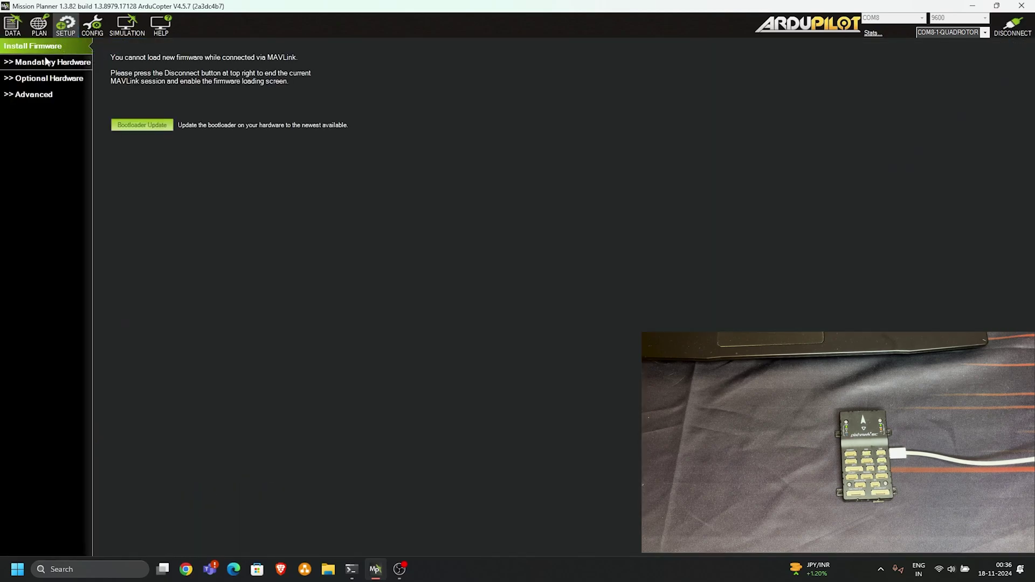
{"action": "left_click", "coordinate": [1016, 33]}
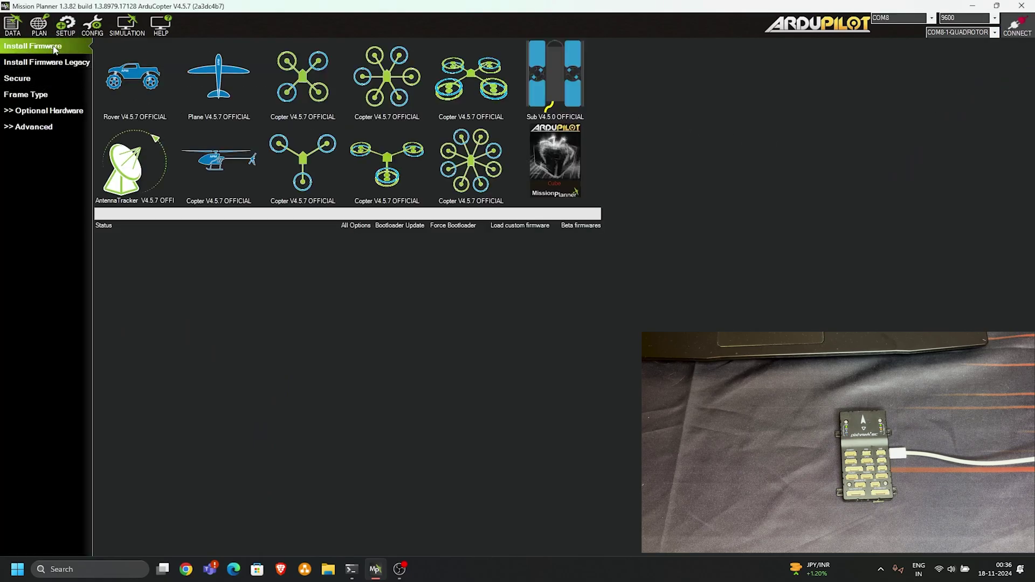
{"action": "left_click", "coordinate": [31, 63]}
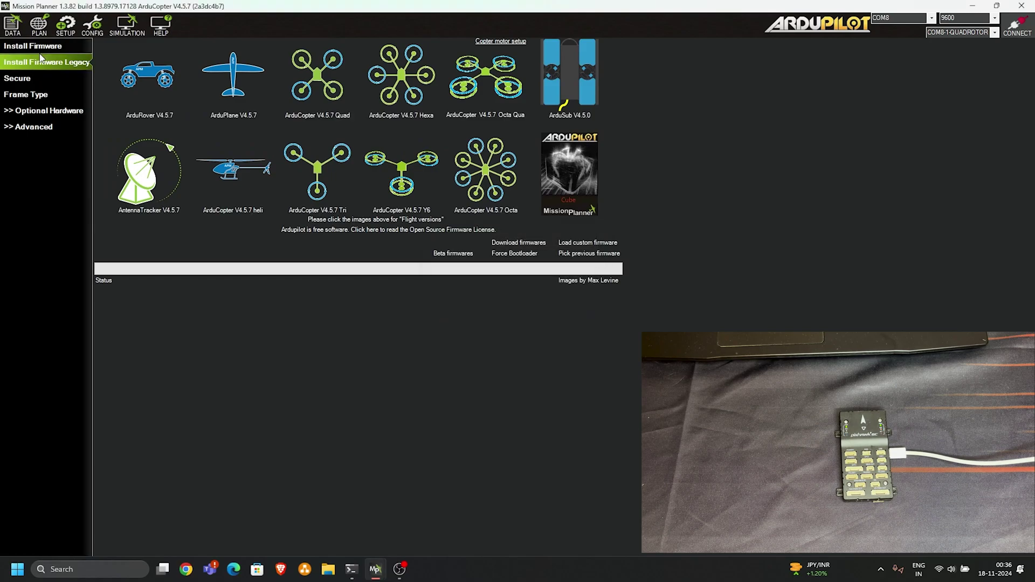
{"action": "left_click", "coordinate": [36, 47]}
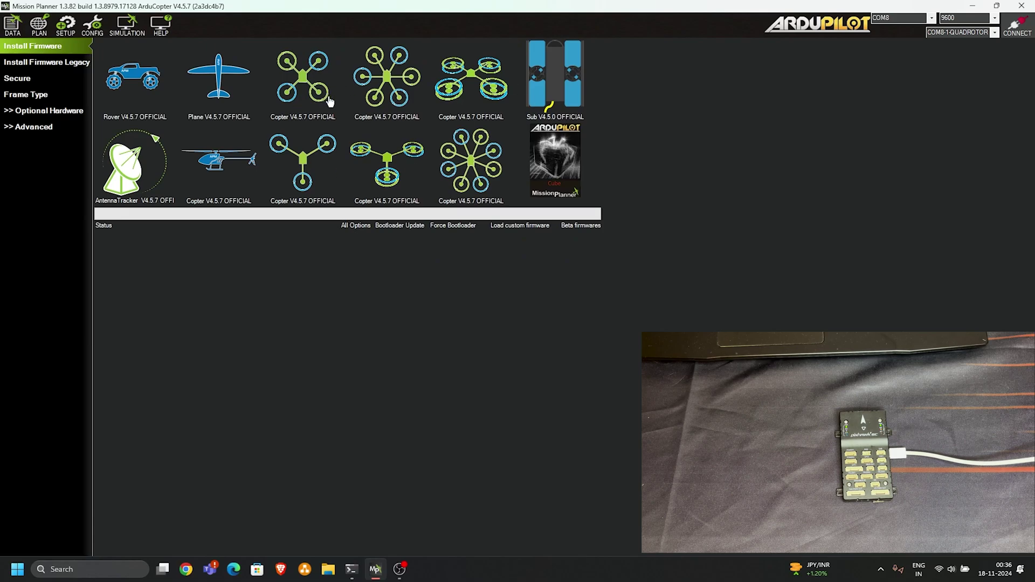
{"action": "left_click", "coordinate": [48, 66]}
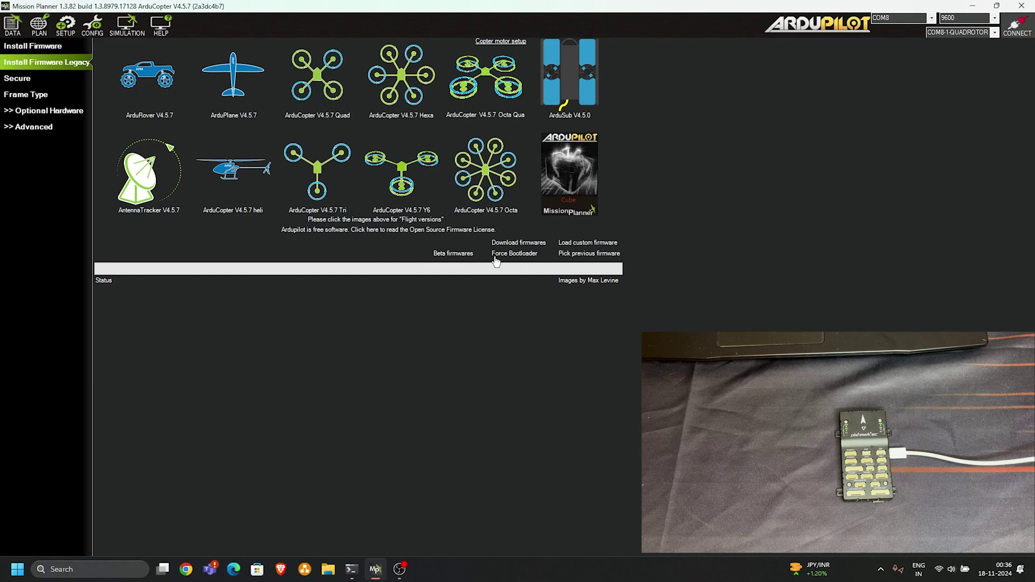
Open the ArduPilot firmware download site and its Copter directory
{"action": "left_click", "coordinate": [521, 244]}
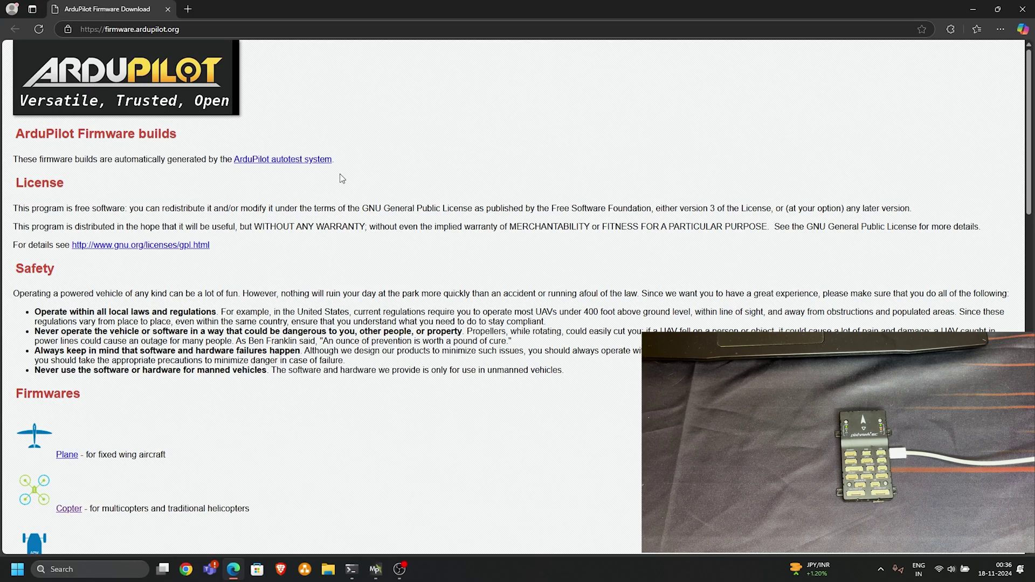
{"action": "scroll", "coordinate": [225, 318], "scroll_direction": "down", "scroll_amount": 7}
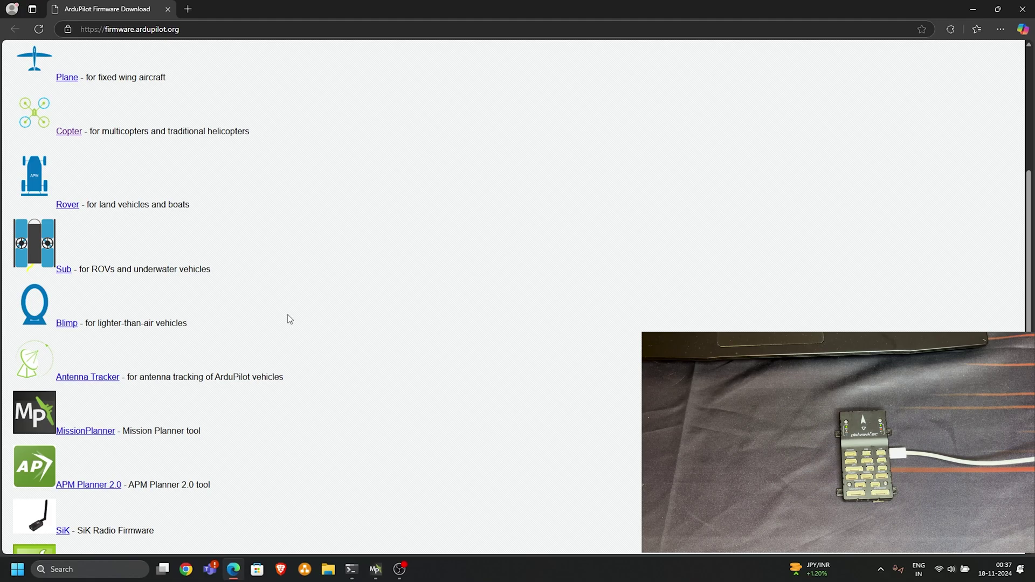
{"action": "scroll", "coordinate": [290, 319], "scroll_direction": "up", "scroll_amount": 3}
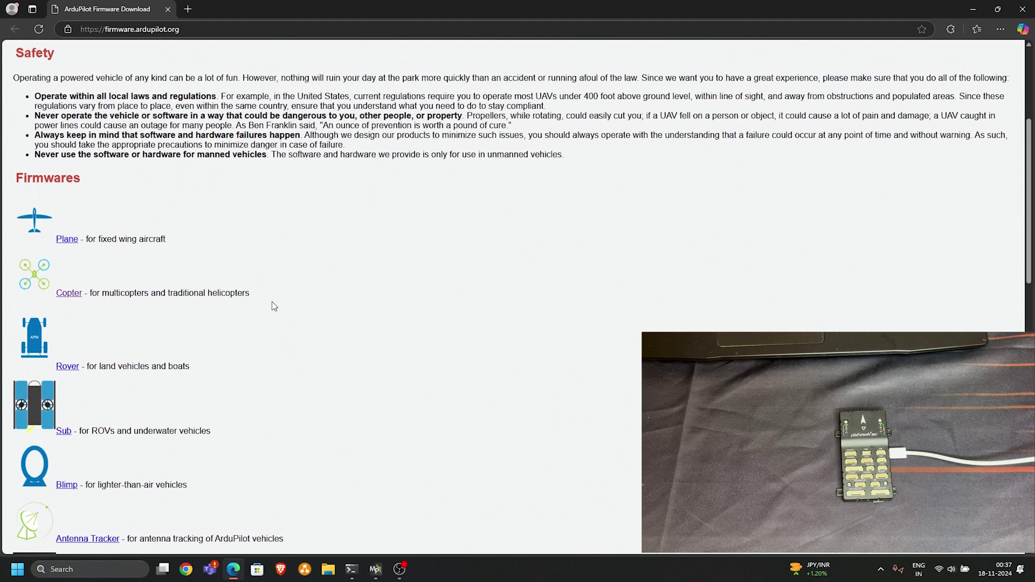
{"action": "left_click", "coordinate": [70, 299]}
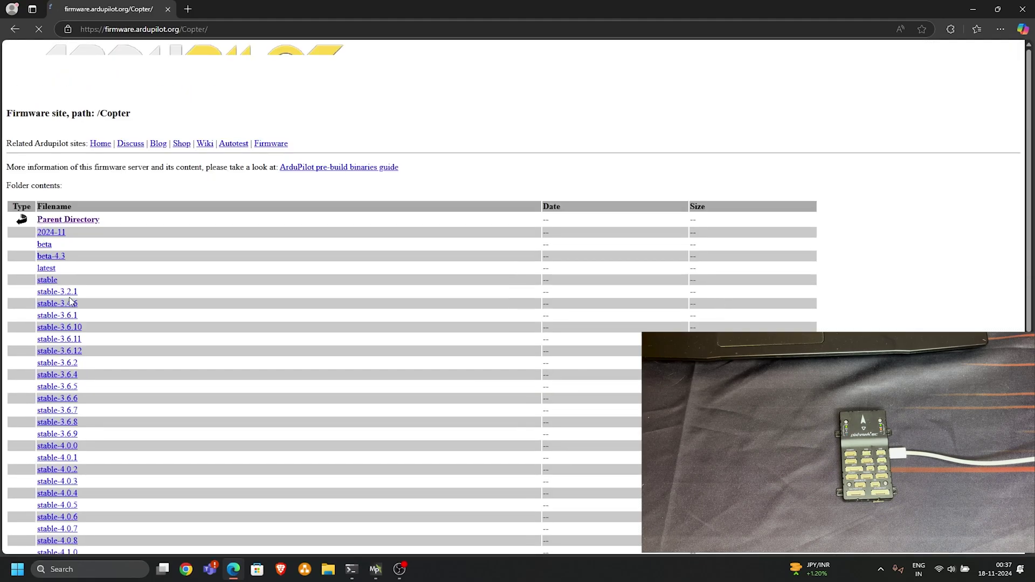
{"action": "scroll", "coordinate": [129, 301], "scroll_direction": "down", "scroll_amount": 2}
{"action": "scroll", "coordinate": [128, 299], "scroll_direction": "down", "scroll_amount": 7}
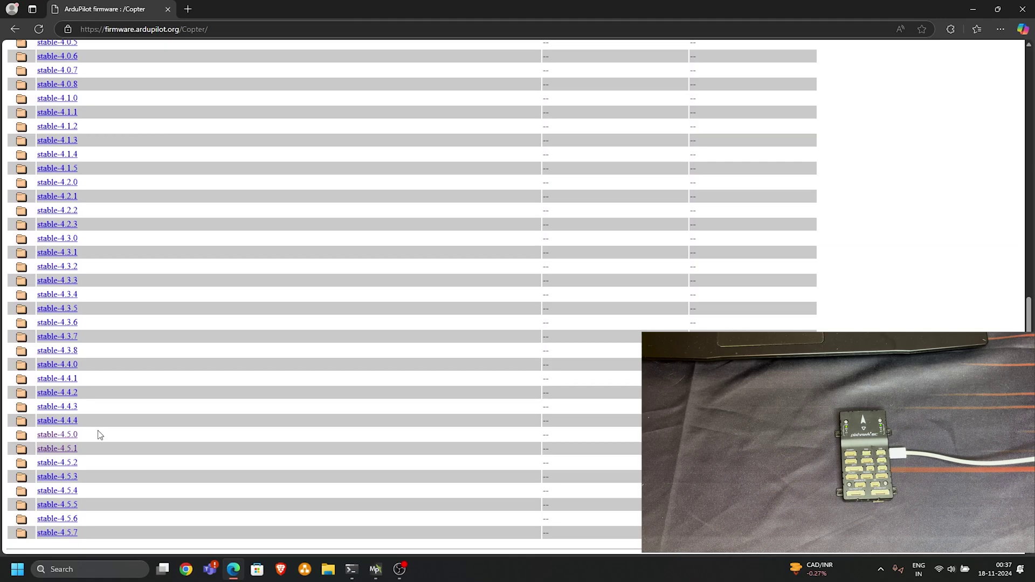
Open the stable-4.5.0 folder and scroll the board list to Pixhawk6C
{"action": "left_click", "coordinate": [58, 436]}
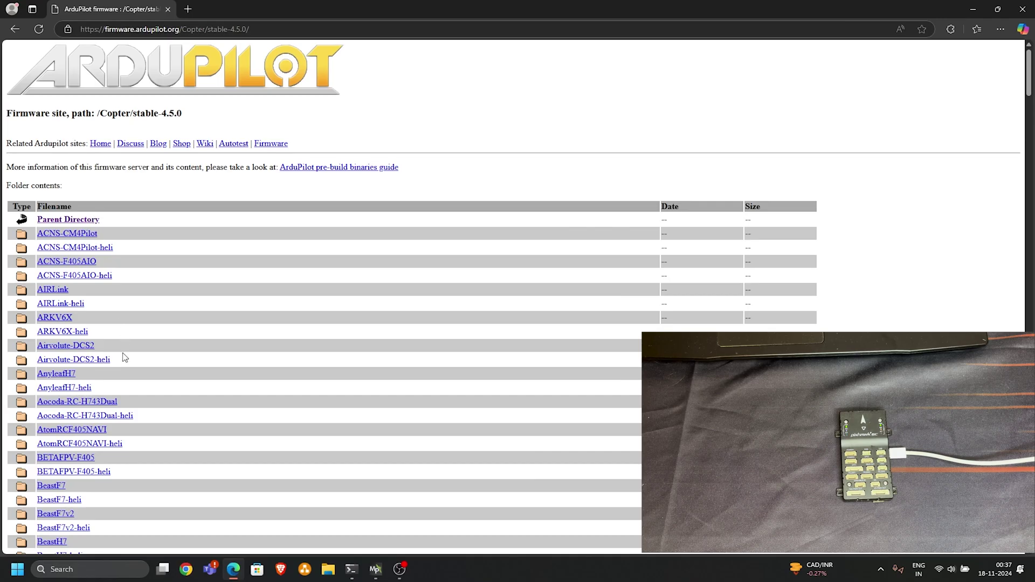
{"action": "scroll", "coordinate": [139, 329], "scroll_direction": "down", "scroll_amount": 12}
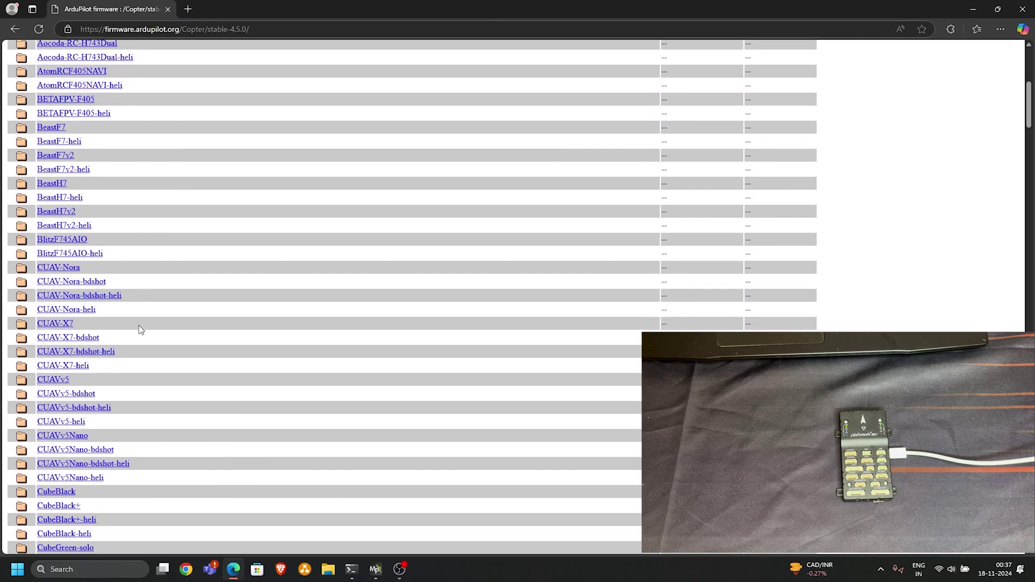
{"action": "scroll", "coordinate": [139, 329], "scroll_direction": "down", "scroll_amount": 15}
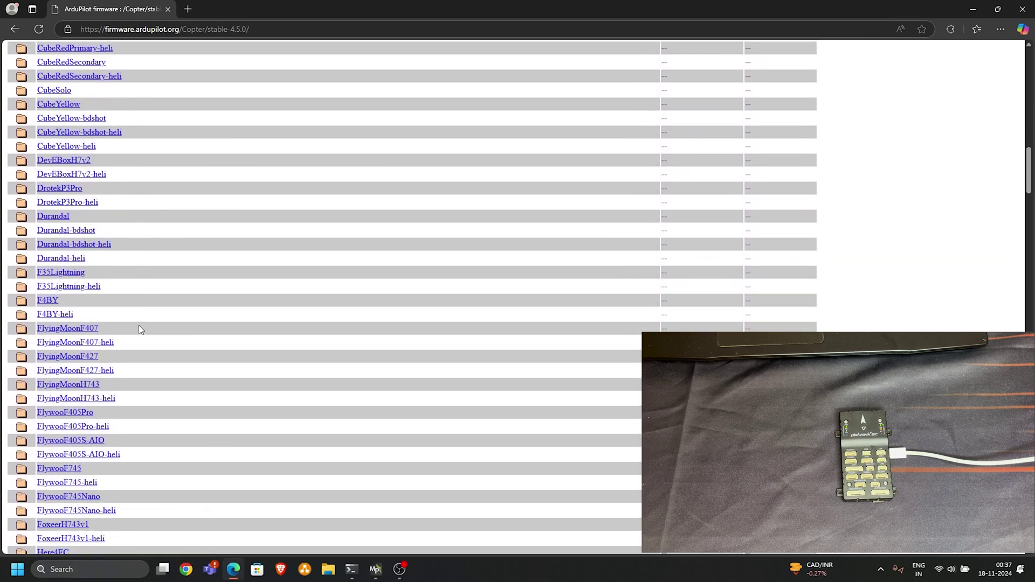
{"action": "scroll", "coordinate": [139, 330], "scroll_direction": "down", "scroll_amount": 15}
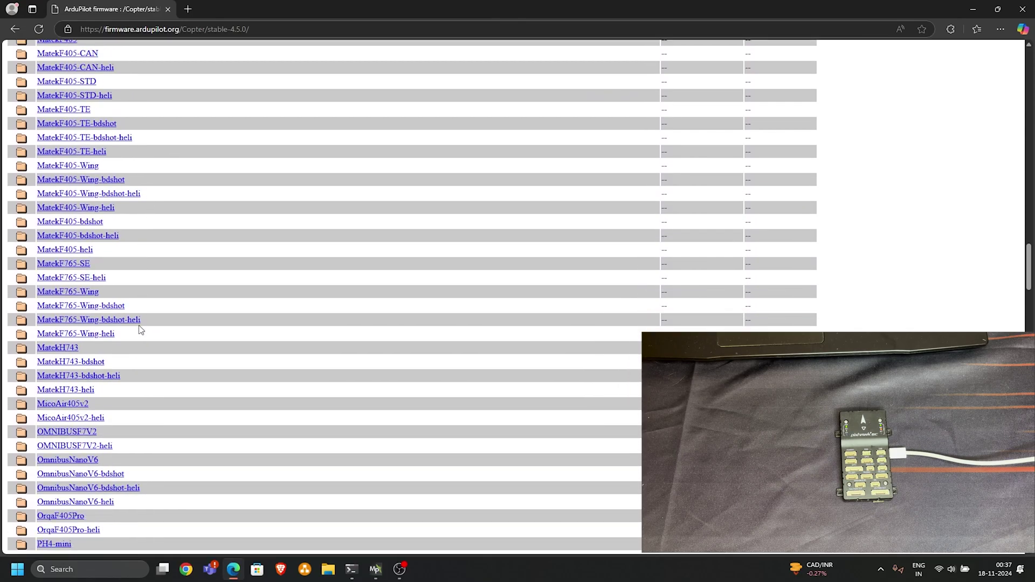
{"action": "scroll", "coordinate": [139, 330], "scroll_direction": "down", "scroll_amount": 10}
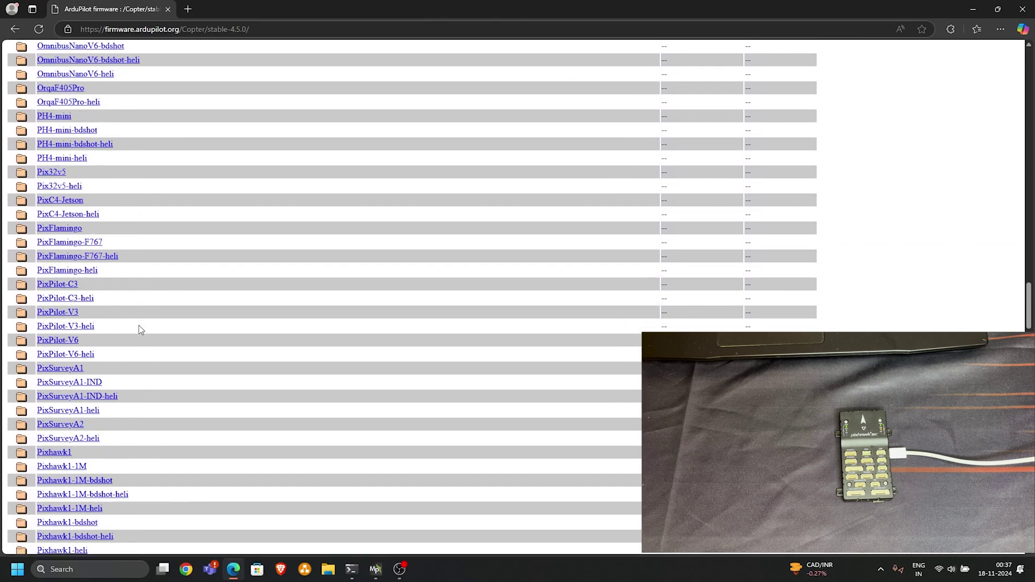
{"action": "scroll", "coordinate": [139, 326], "scroll_direction": "up", "scroll_amount": 1}
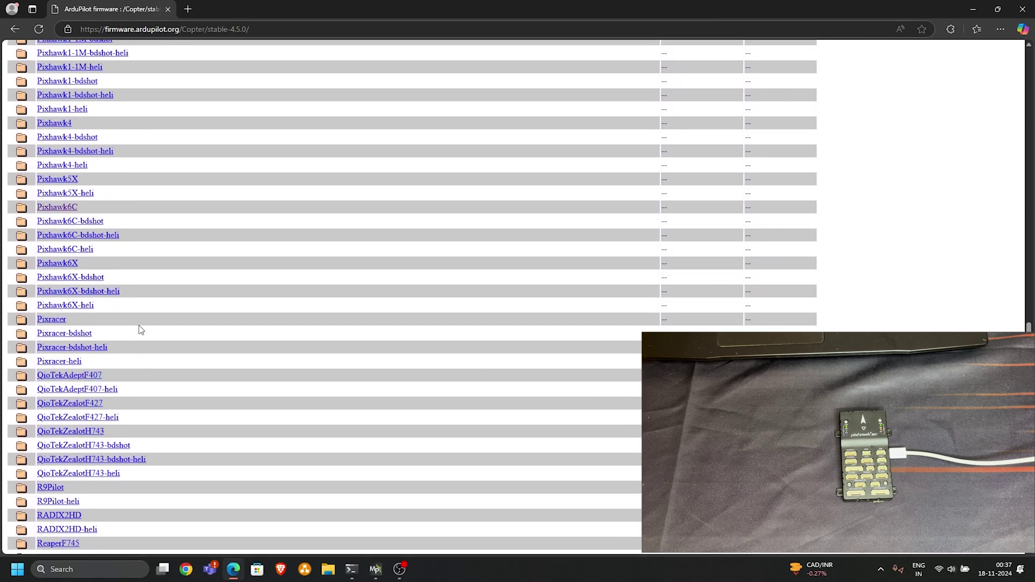
Download arducopter.apj from the Pixhawk6C stable-4.5.0 firmware folder
{"action": "left_click", "coordinate": [62, 216]}
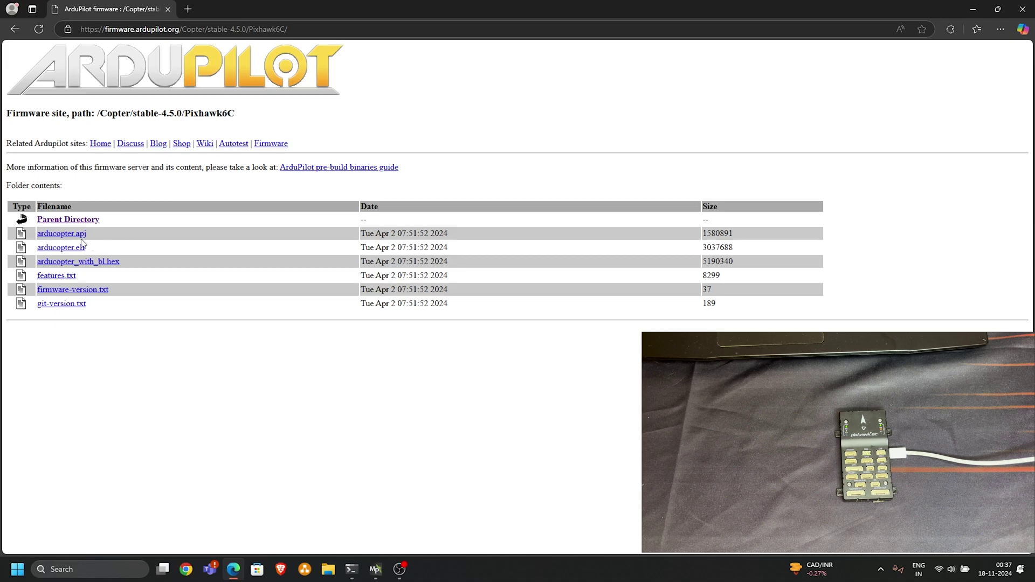
{"action": "left_click", "coordinate": [74, 235]}
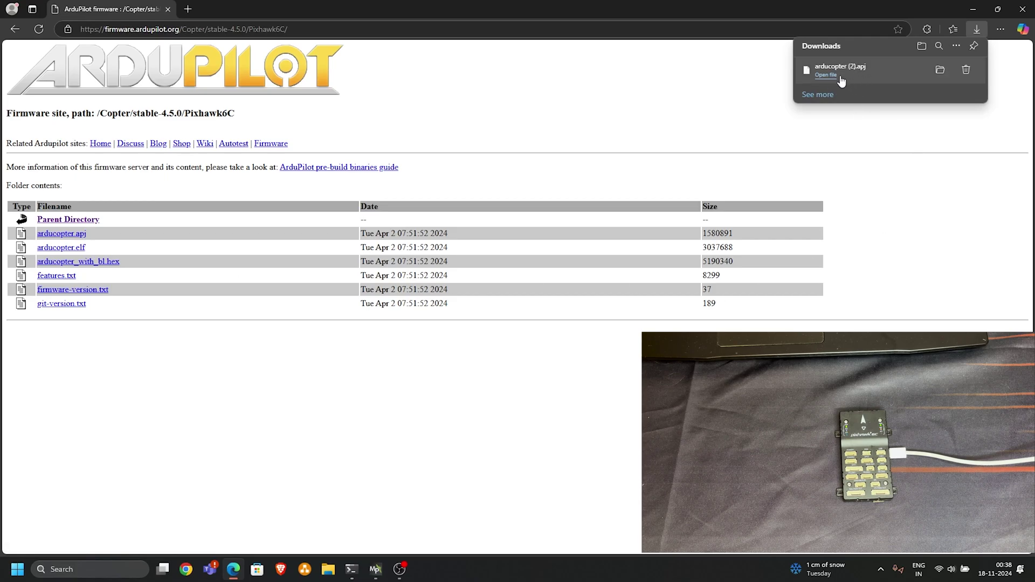
Load the downloaded arducopter (2).apj as custom firmware and flash it to the board
{"action": "left_click", "coordinate": [973, 9]}
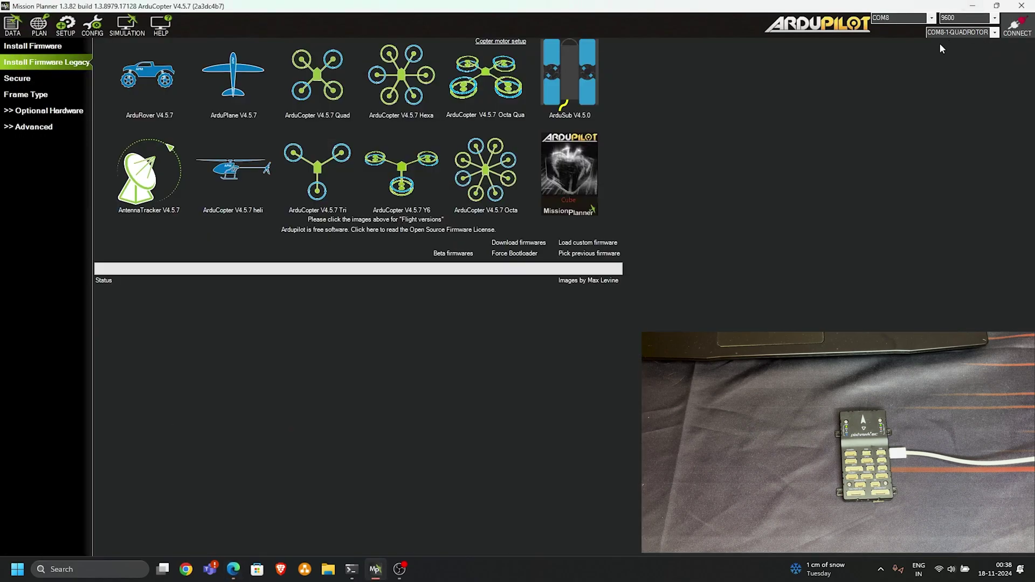
{"action": "left_click", "coordinate": [595, 245]}
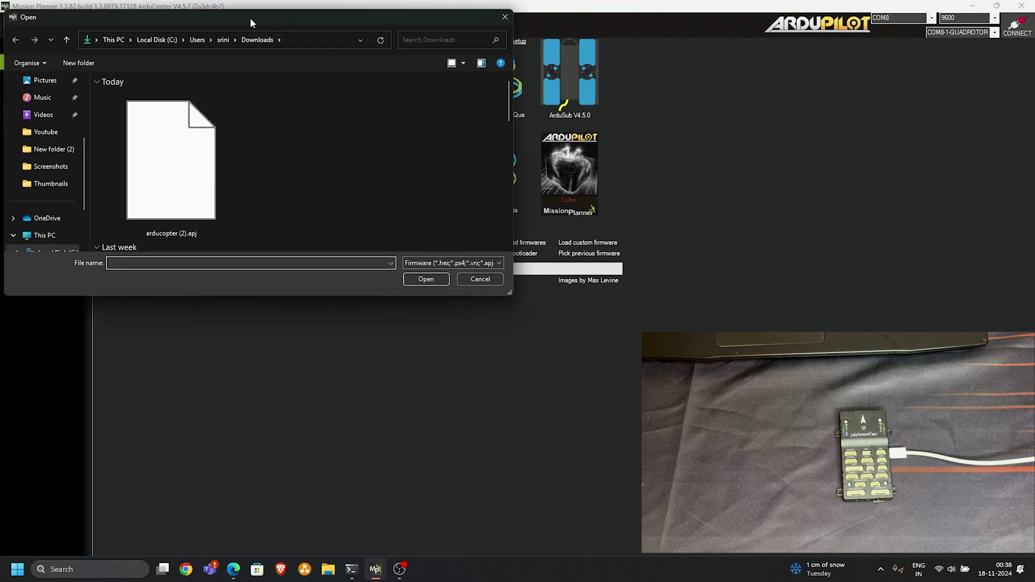
{"action": "left_click_drag", "start_coordinate": [250, 23], "coordinate": [543, 107]}
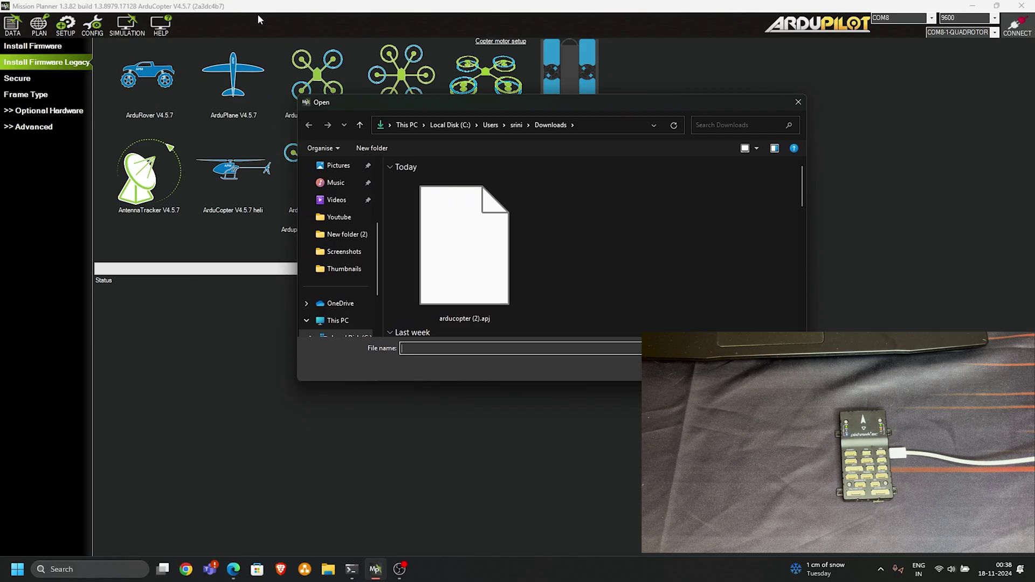
{"action": "left_click", "coordinate": [493, 306]}
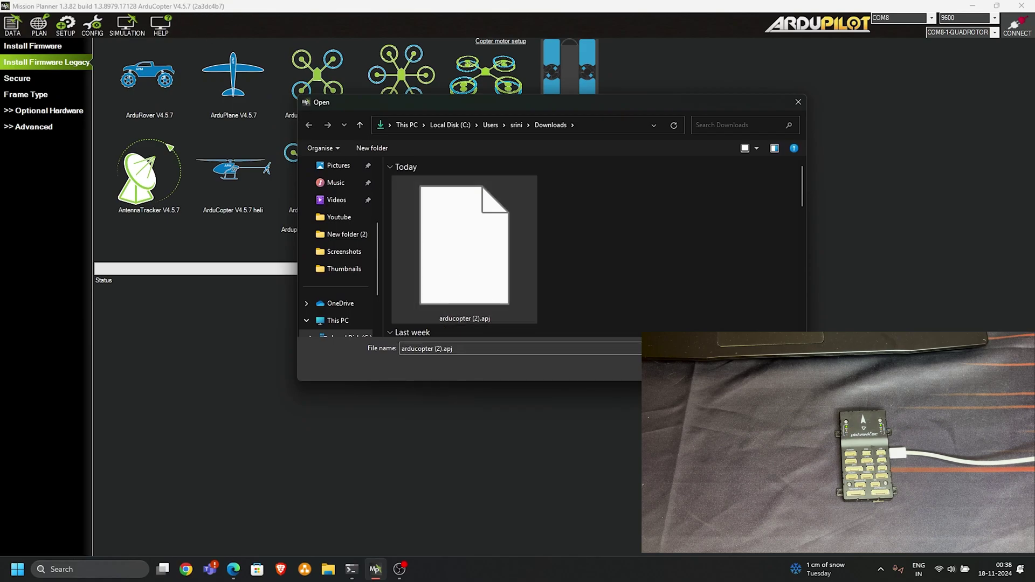
{"action": "key", "text": "Return"}
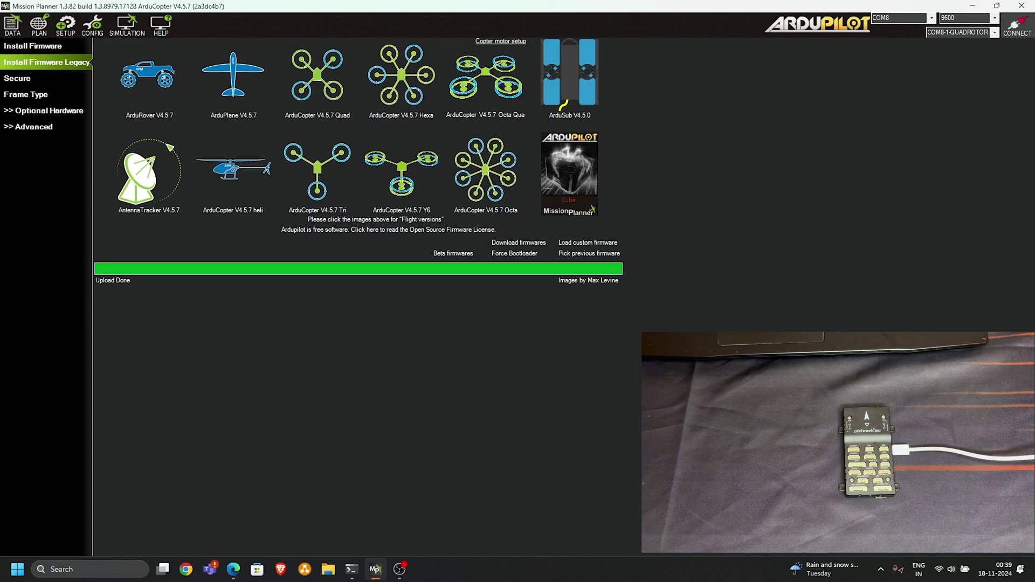
Reconnect from Flight Data to verify the board now runs ArduCopter V4.5.0
{"action": "left_click", "coordinate": [12, 25]}
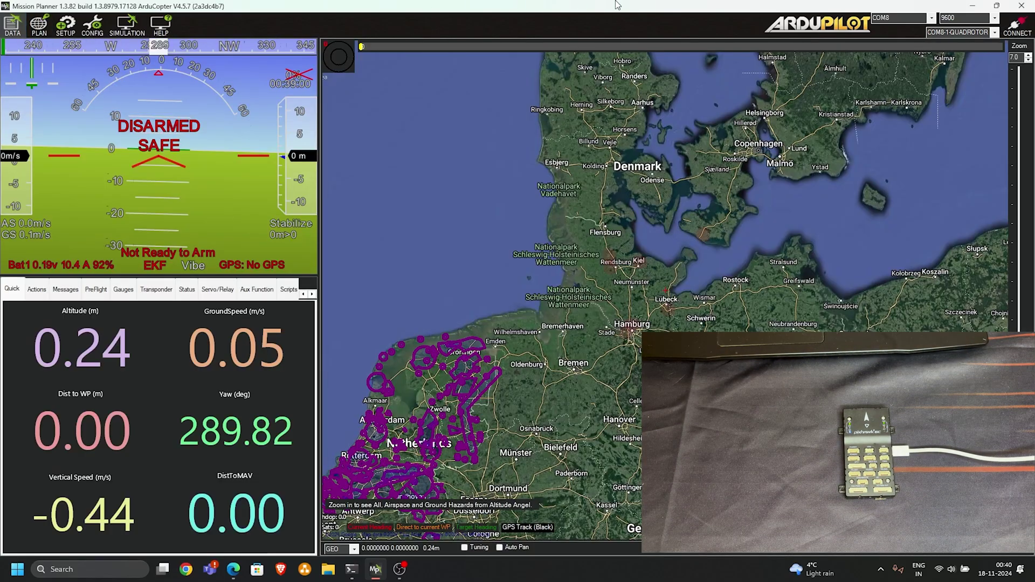
{"action": "left_click", "coordinate": [1031, 30]}
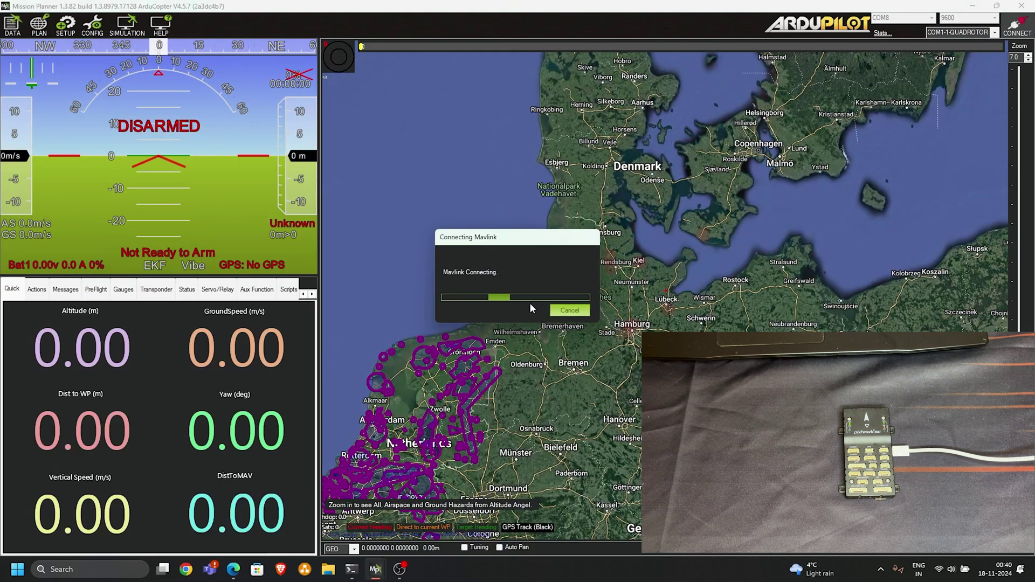